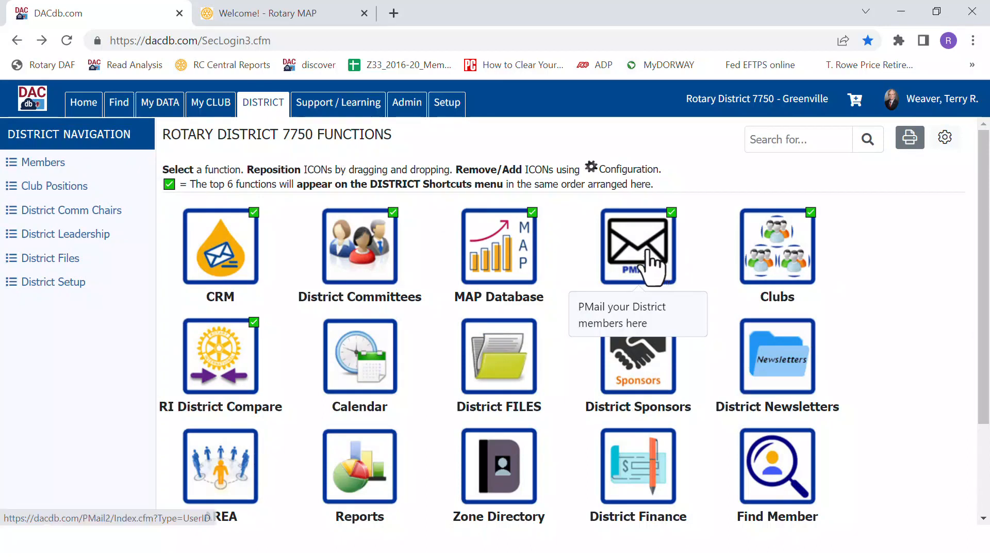
# Open PMail for the district members and insert a MAP hot link to the Membership Goal Setting page into the message
pyautogui.click(651, 267)
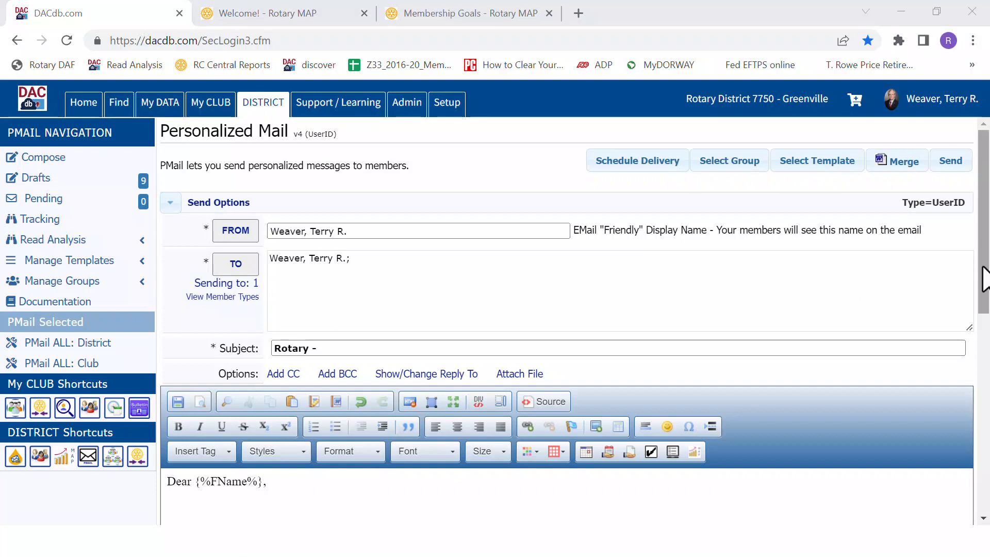
pyautogui.click(694, 452)
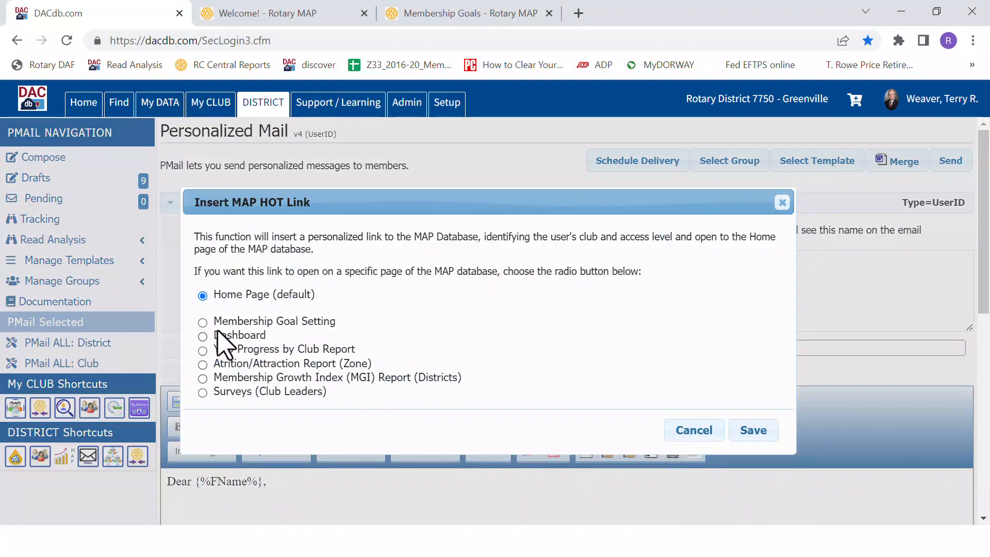
pyautogui.click(203, 323)
pyautogui.click(753, 431)
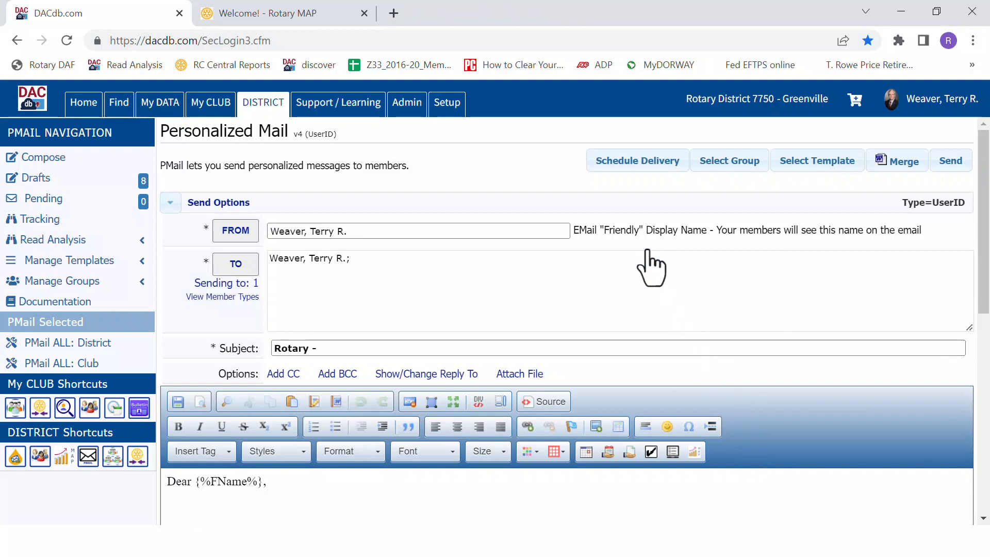
# Load the System template "90 - Membership Action Plan Goal Setting.htm" into the message and review its text
pyautogui.click(816, 171)
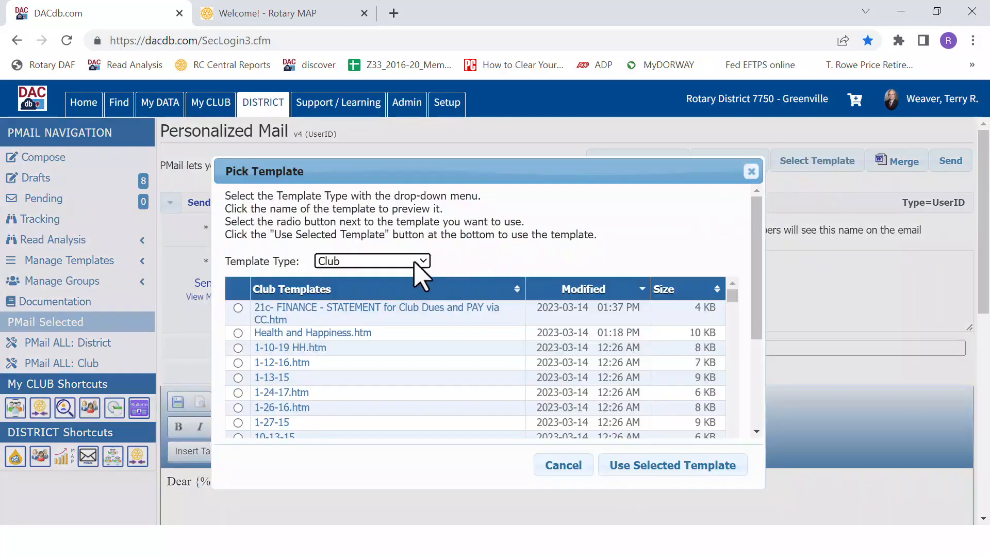
pyautogui.click(417, 261)
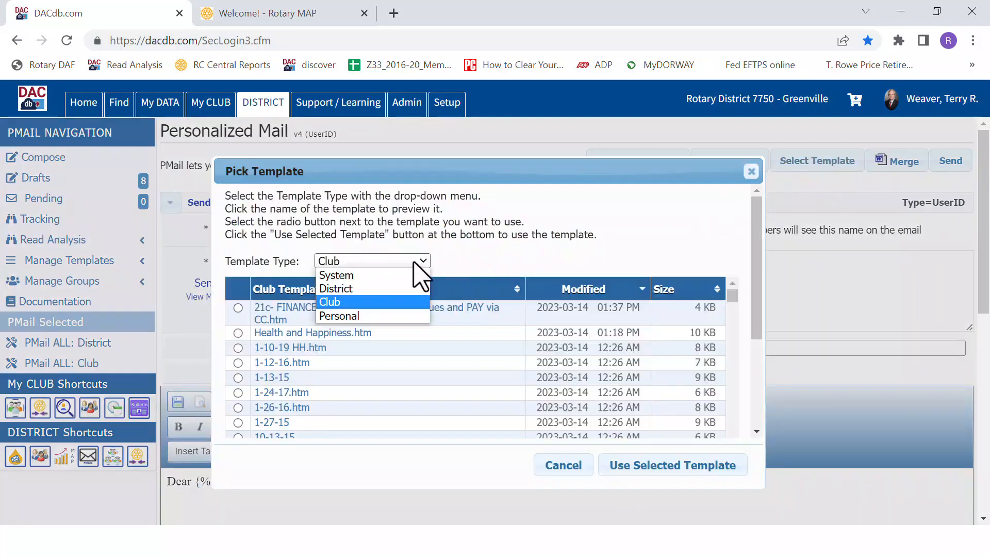
pyautogui.click(373, 276)
pyautogui.scroll(-3, 762, 294)
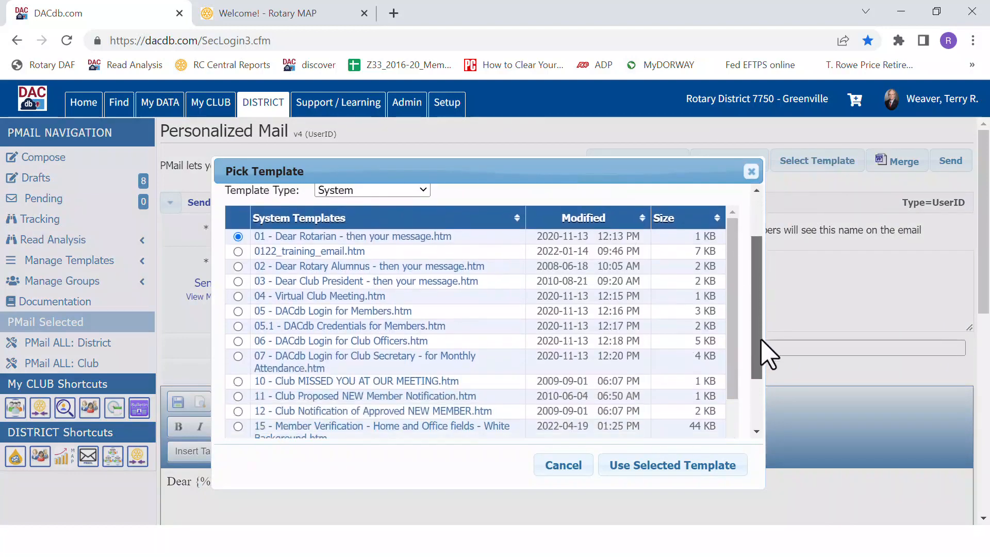
pyautogui.moveTo(733, 318); pyautogui.dragTo(726, 409)
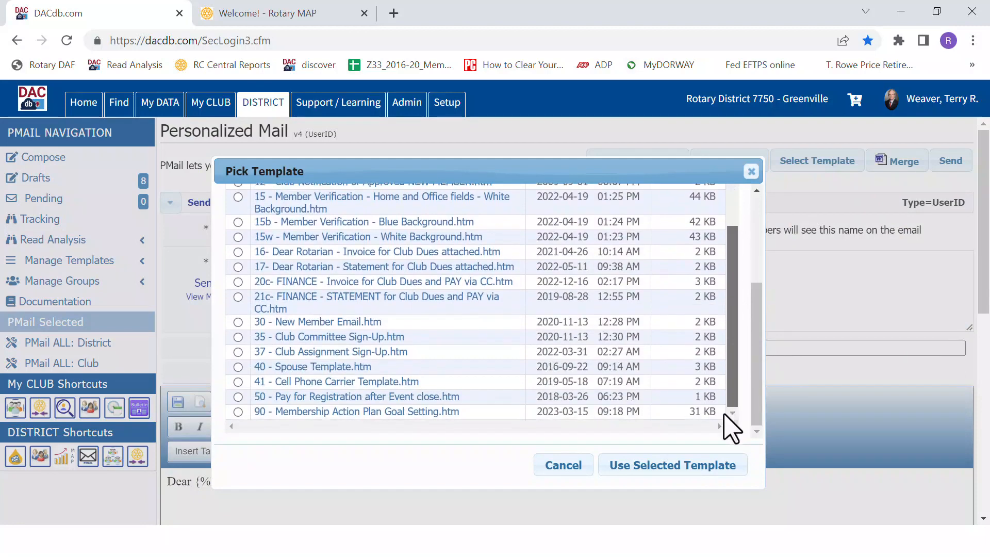
pyautogui.click(238, 412)
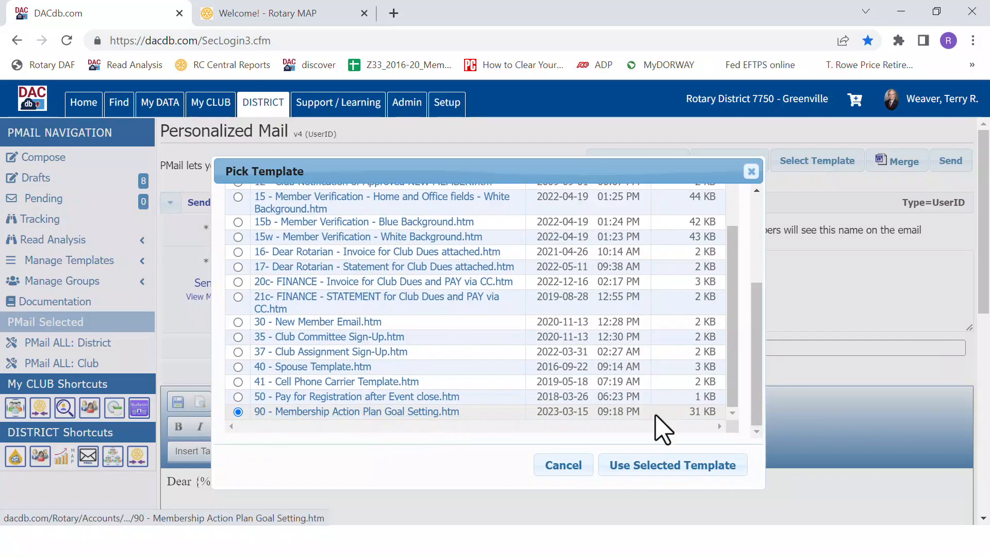
pyautogui.click(653, 467)
pyautogui.scroll(-5, 665, 469)
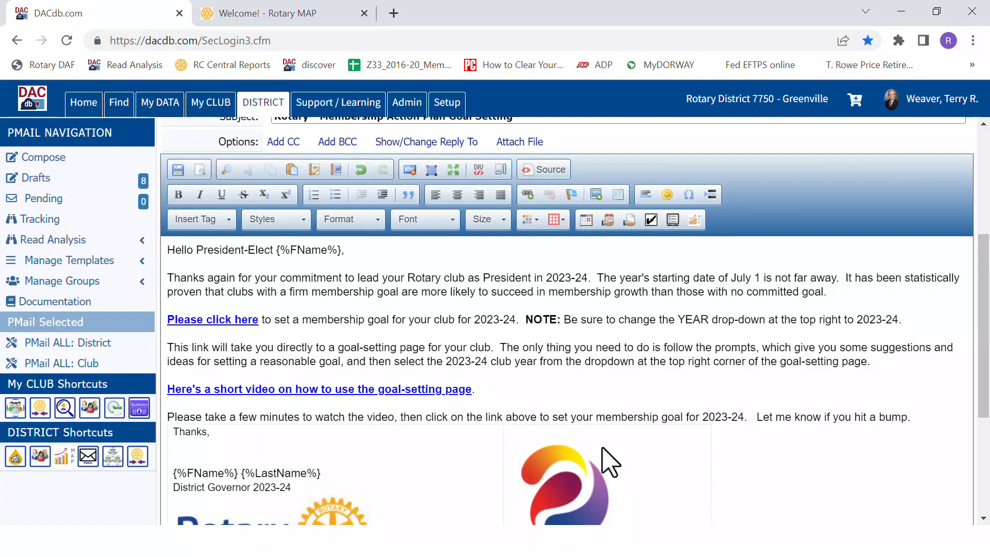
# Replace the sender's friendly display name with the district governor-elect's title and full name
pyautogui.scroll(5, 486, 359)
pyautogui.moveTo(365, 231); pyautogui.dragTo(271, 230)
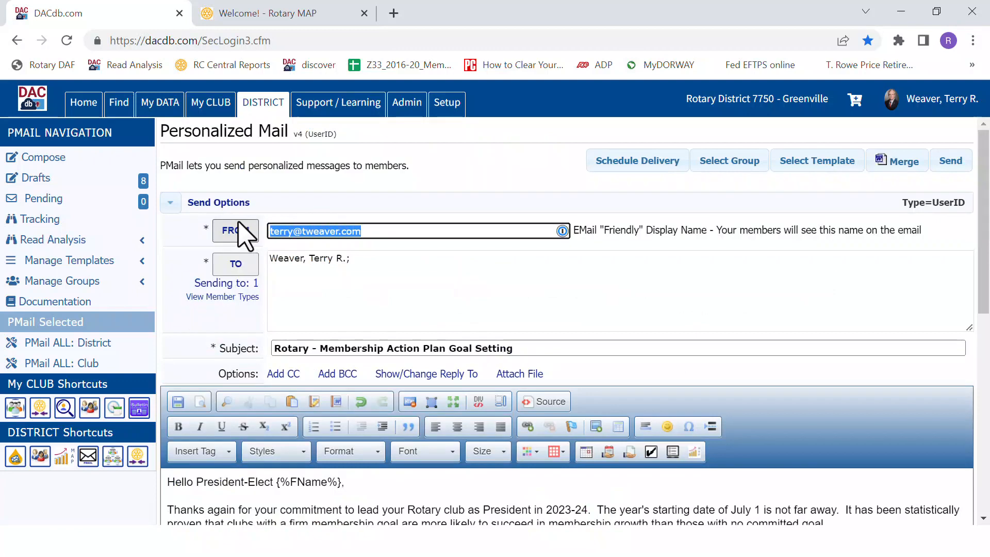
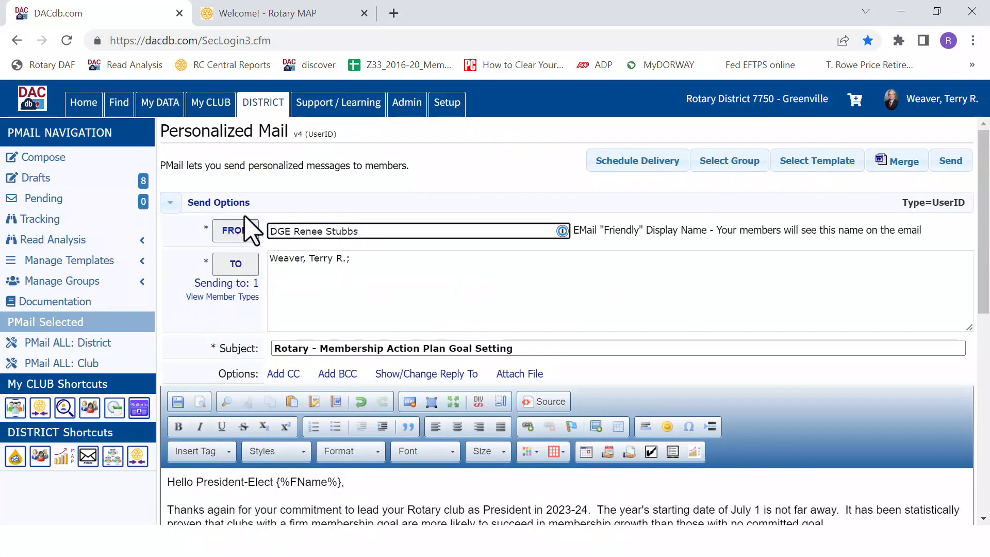
# Save the message as a District template named "Goal Setting to PEs", with Save Metadata and Replace Existing both set to Yes
pyautogui.click(179, 402)
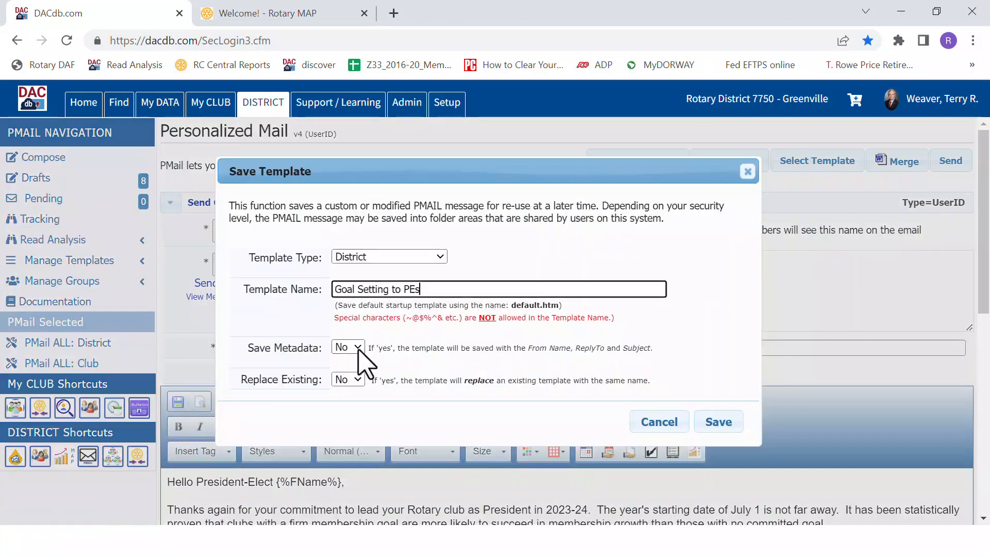
pyautogui.click(358, 348)
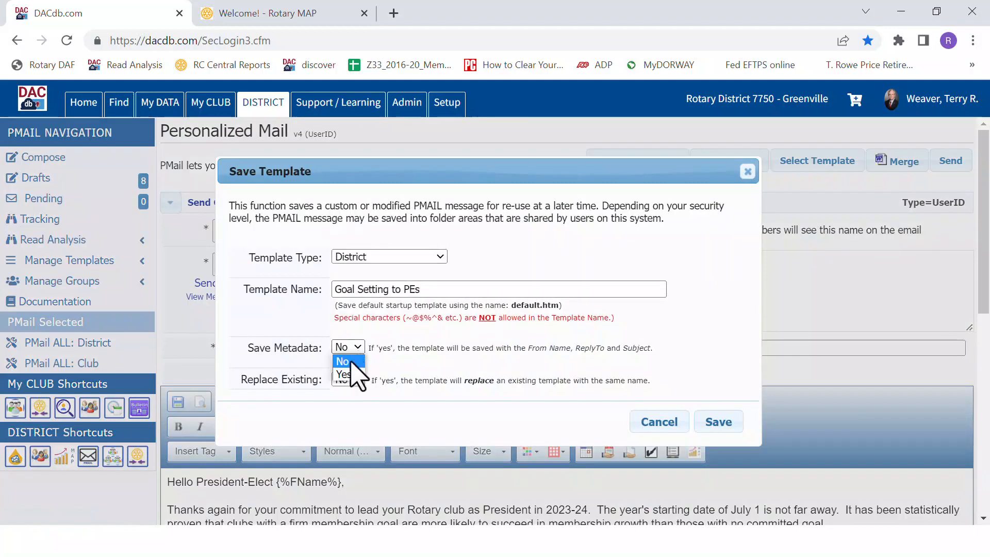
pyautogui.click(343, 374)
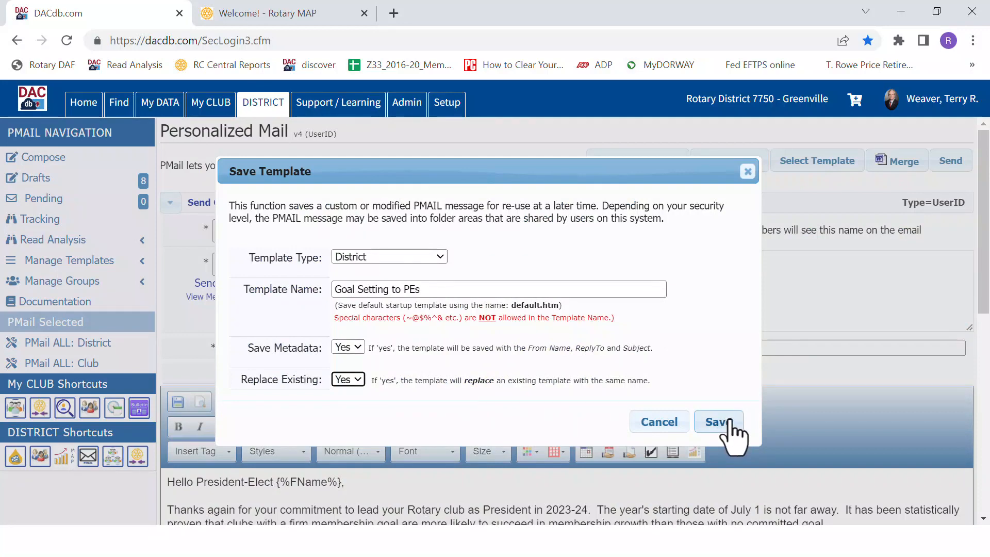
pyautogui.click(729, 422)
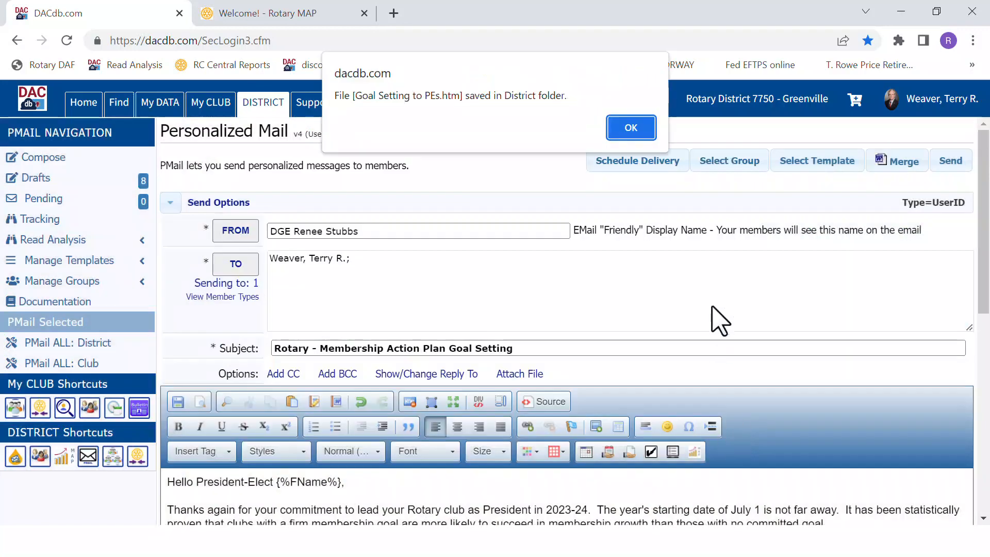
pyautogui.click(632, 127)
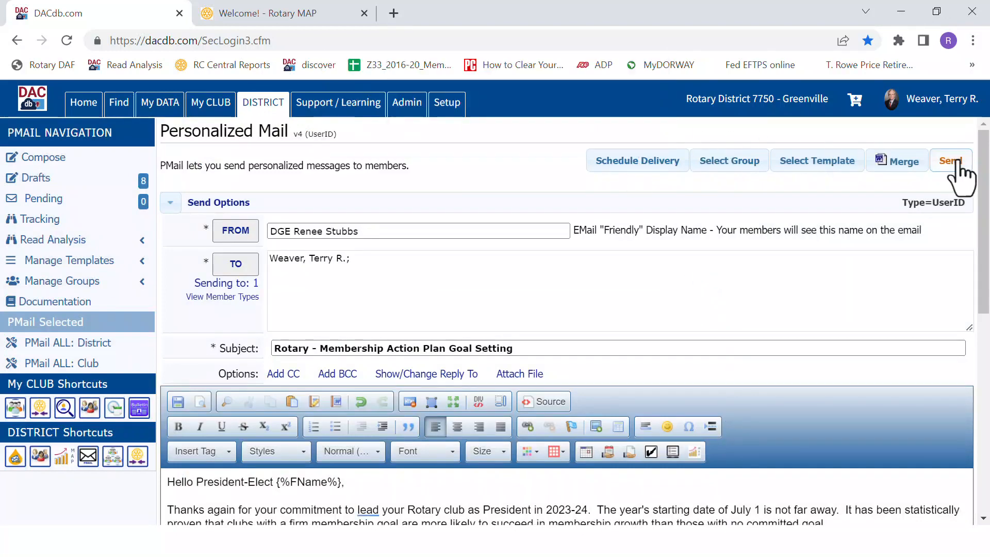
# Send the message and release it immediately from the pending PMail listing
pyautogui.click(957, 162)
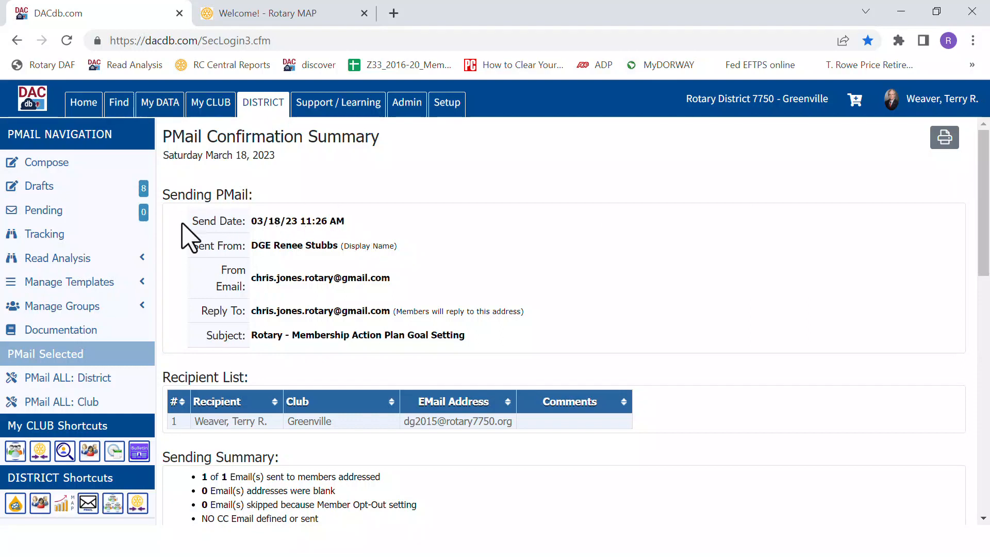
pyautogui.click(49, 217)
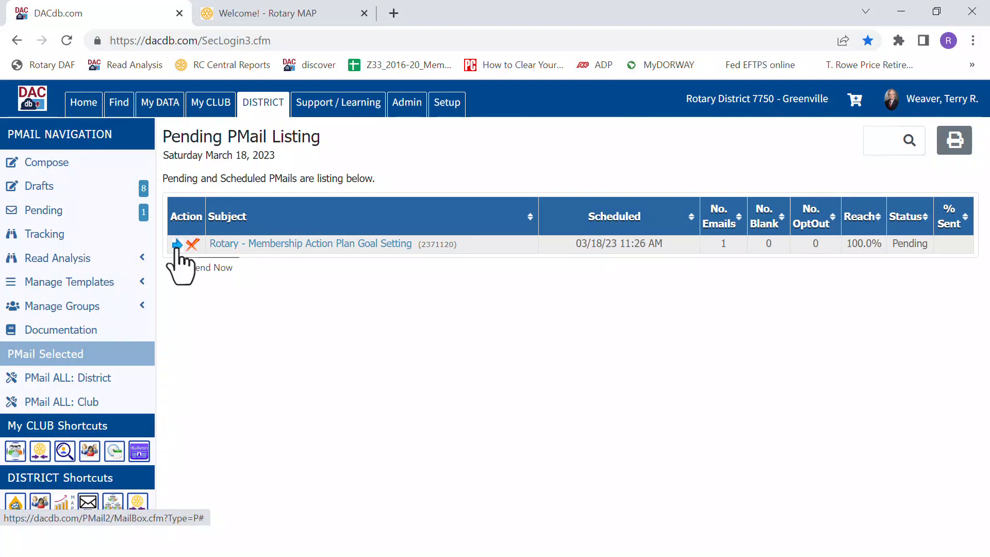
pyautogui.click(177, 244)
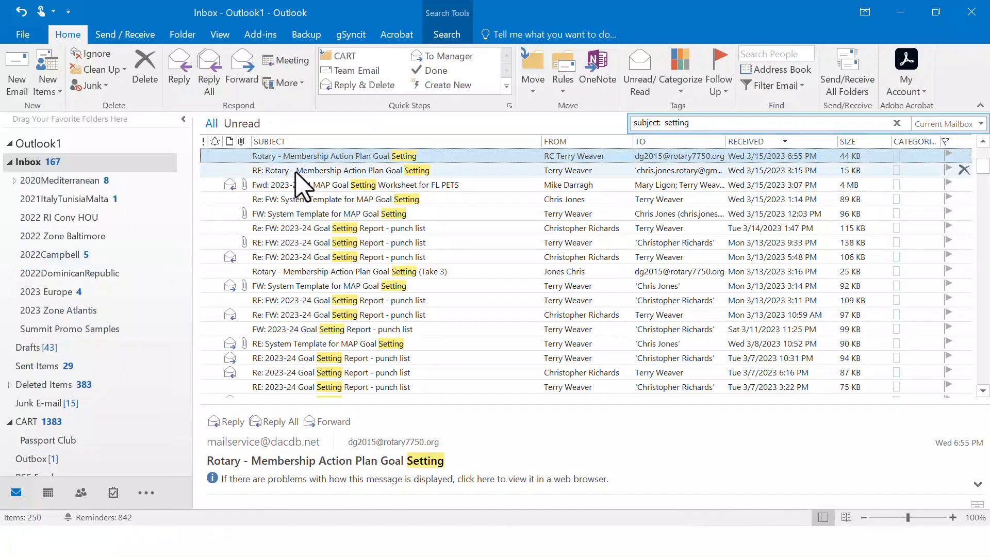
# Switch to Outlook, open the received goal-setting email, follow its "Please click here" link and view the Membership Goals page full screen
pyautogui.doubleClick(329, 156)
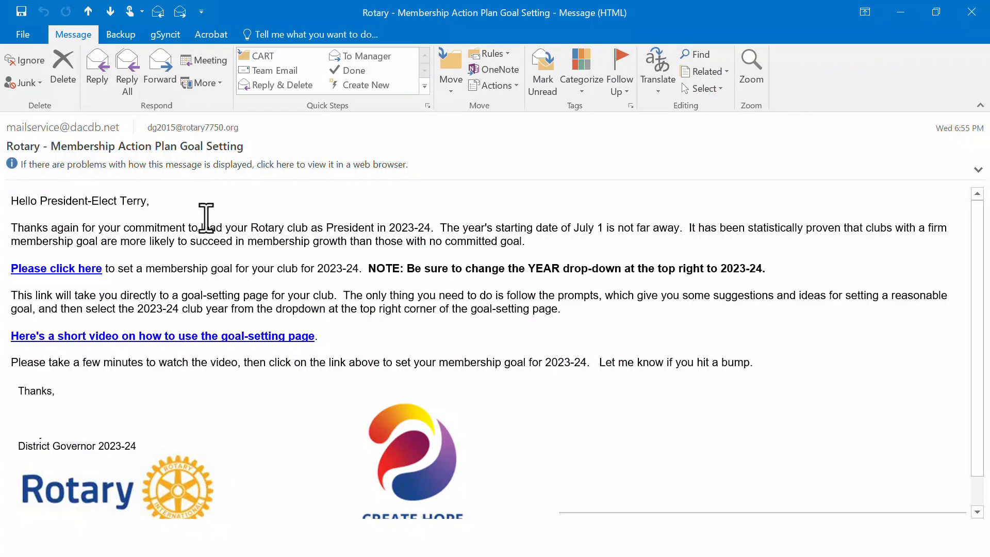
pyautogui.keyDown('ctrl'); pyautogui.click(69, 270); pyautogui.keyUp('ctrl')
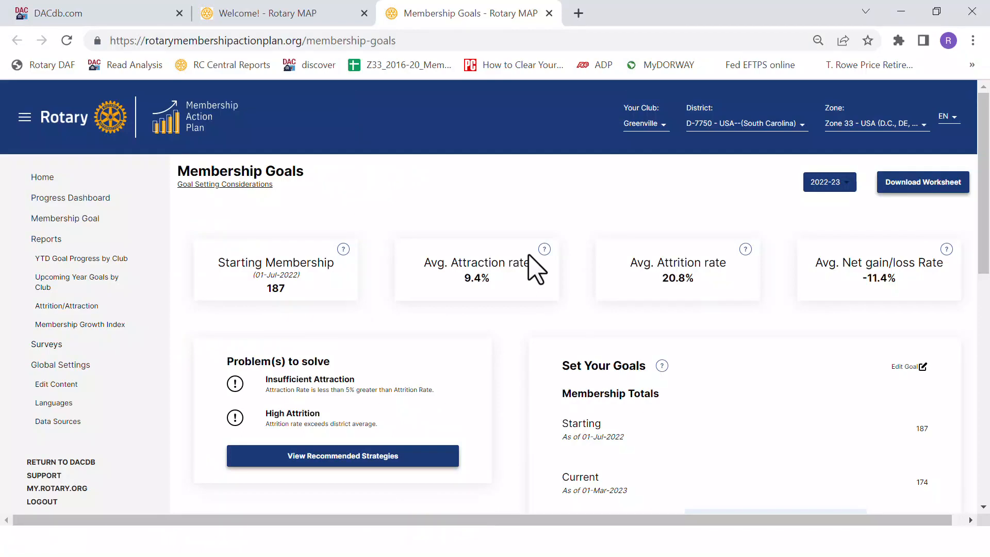
pyautogui.press('F11')
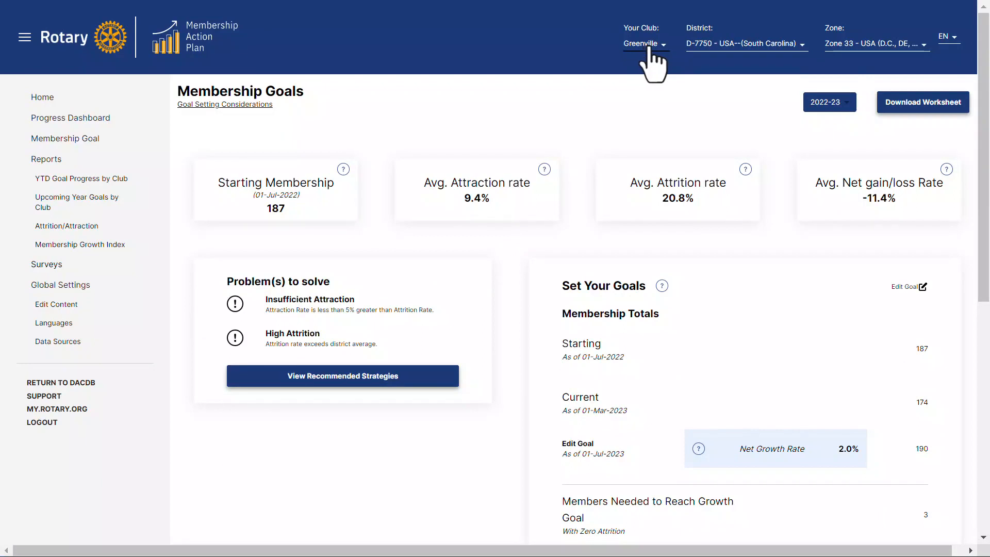
# Change the club to Chester on the Membership Goals page and dismiss the Goal Setting Considerations
pyautogui.click(648, 49)
pyautogui.click(603, 148)
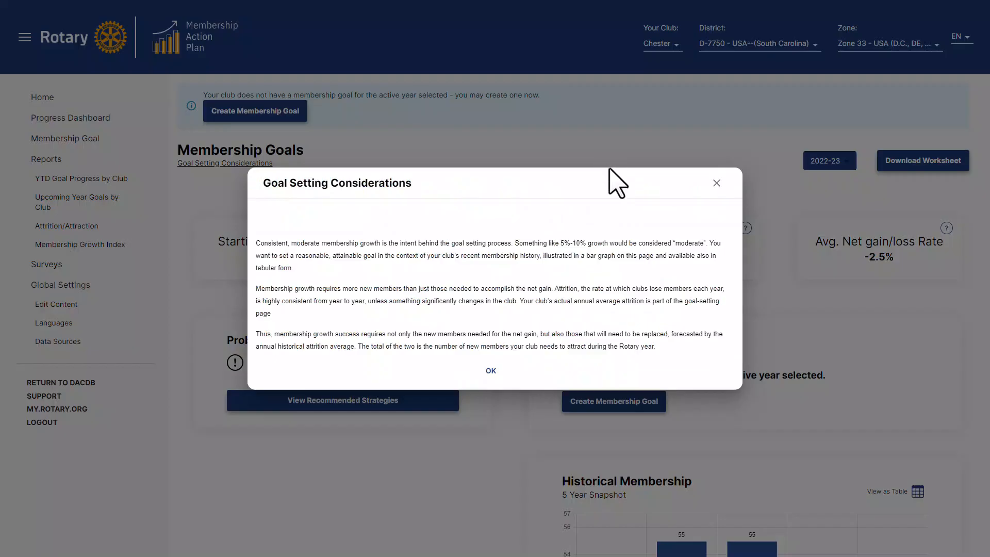
pyautogui.click(491, 372)
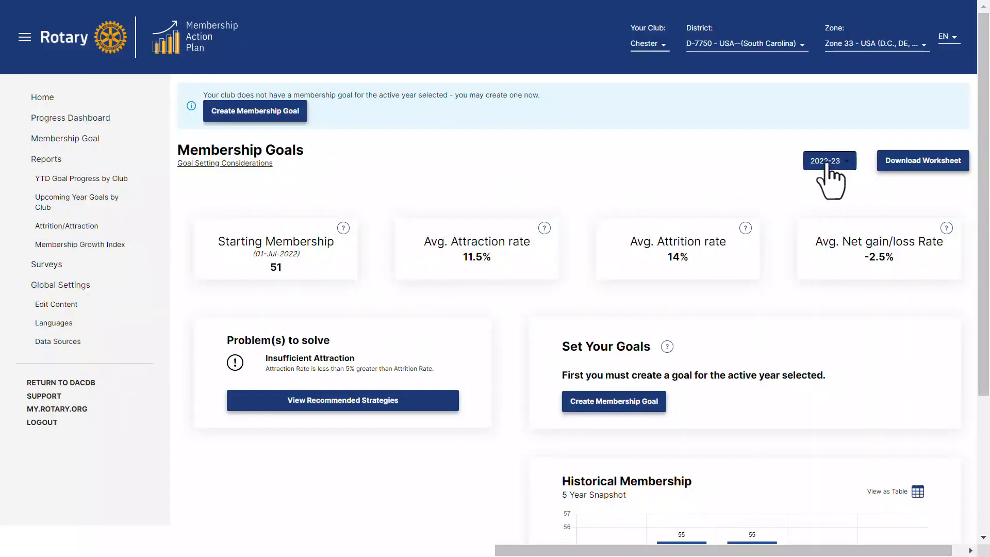
# Change the active year to 2023-24, dismiss the considerations and create a membership goal for that year
pyautogui.click(828, 162)
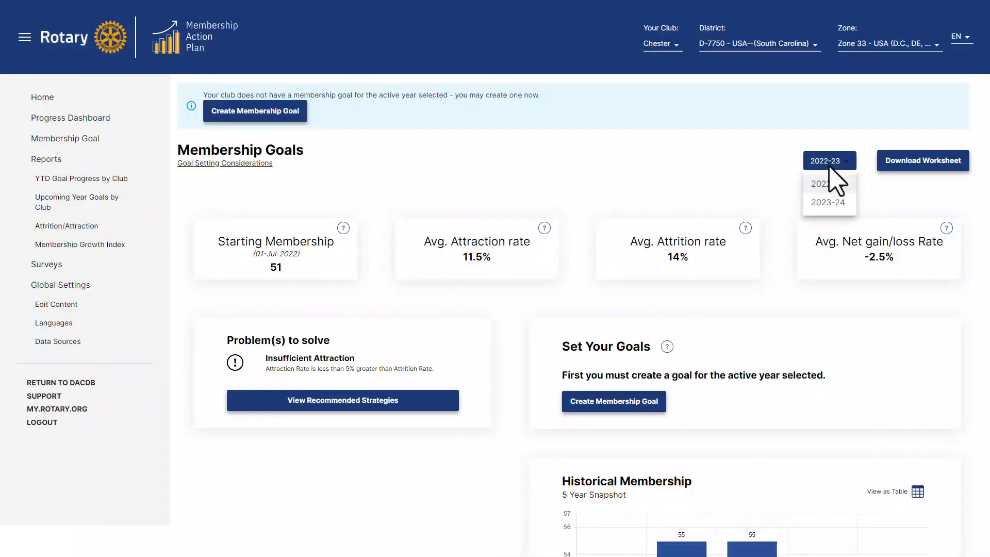
pyautogui.click(828, 203)
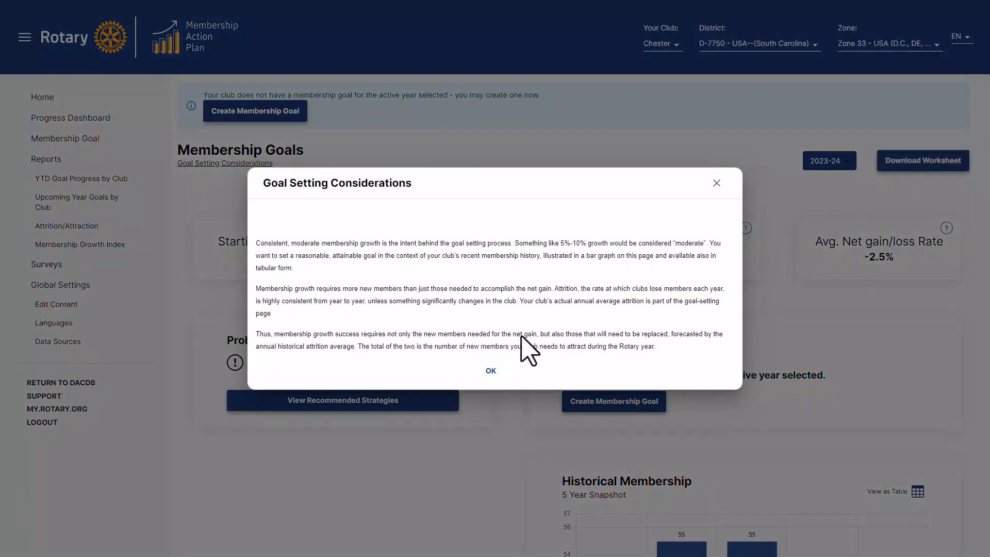
pyautogui.click(490, 371)
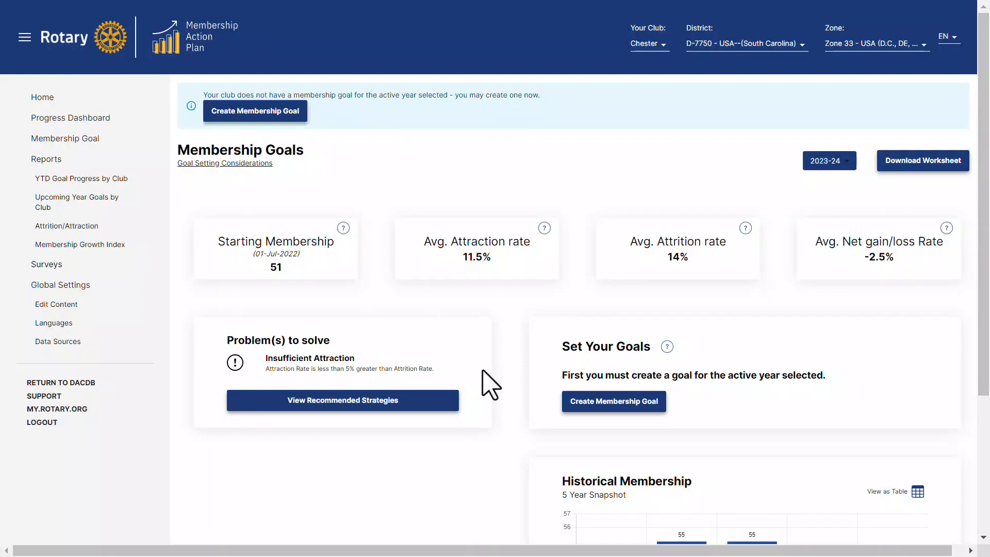
pyautogui.click(602, 404)
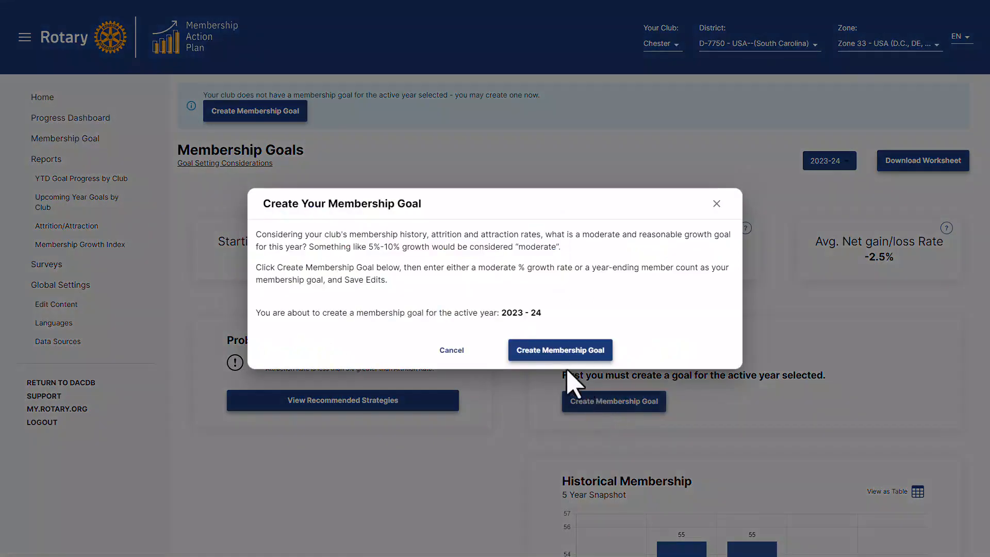
pyautogui.click(559, 355)
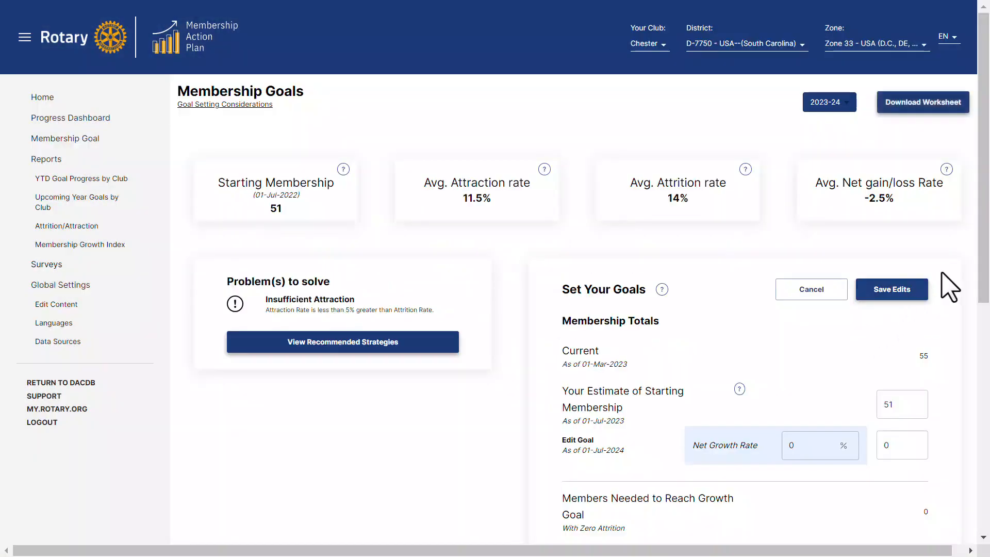
# Set the estimated starting membership to 55 and the net growth rate to 5% in the club's goals
pyautogui.moveTo(984, 217); pyautogui.dragTo(984, 310)
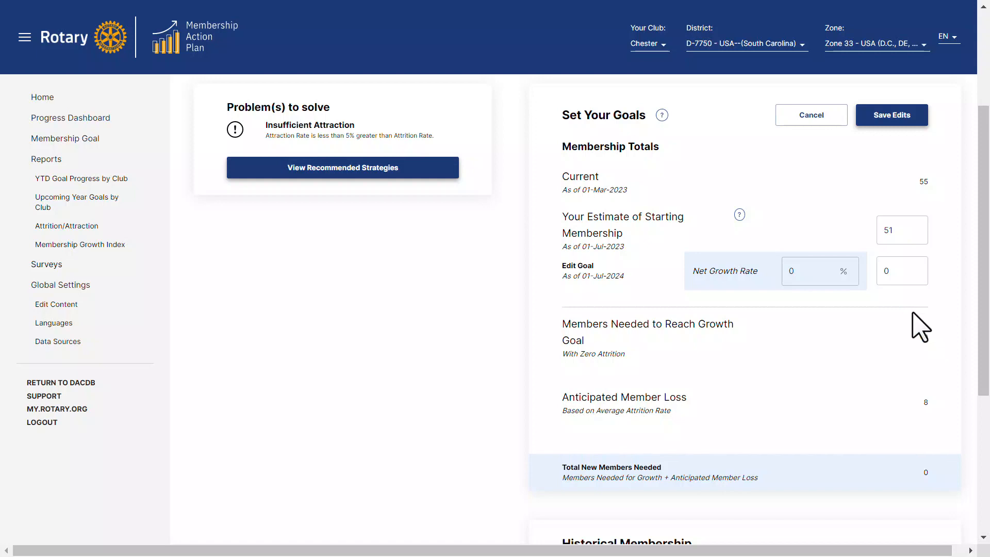
pyautogui.moveTo(739, 215)
pyautogui.moveTo(900, 233); pyautogui.dragTo(877, 243)
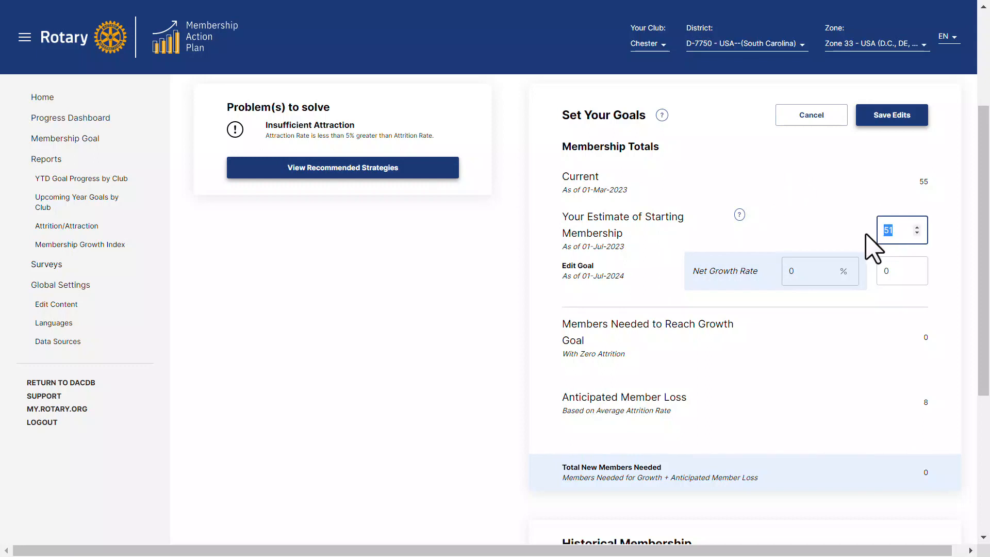
pyautogui.write('55')
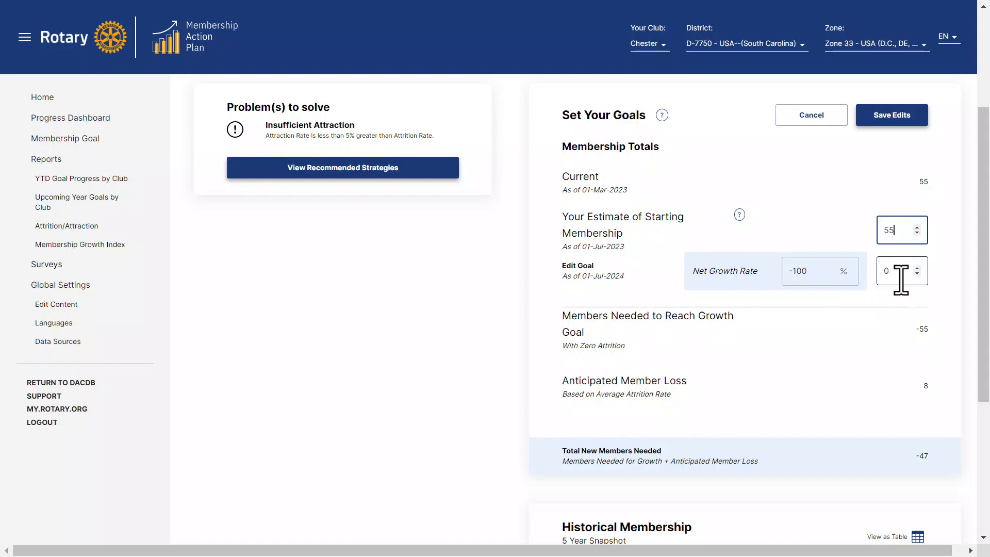
pyautogui.moveTo(821, 275); pyautogui.dragTo(779, 271)
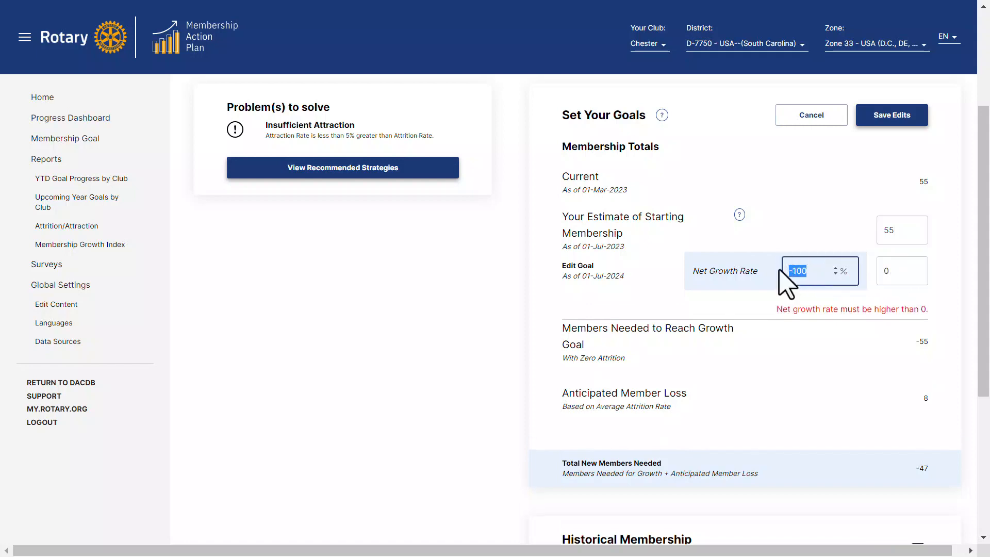
pyautogui.write('5')
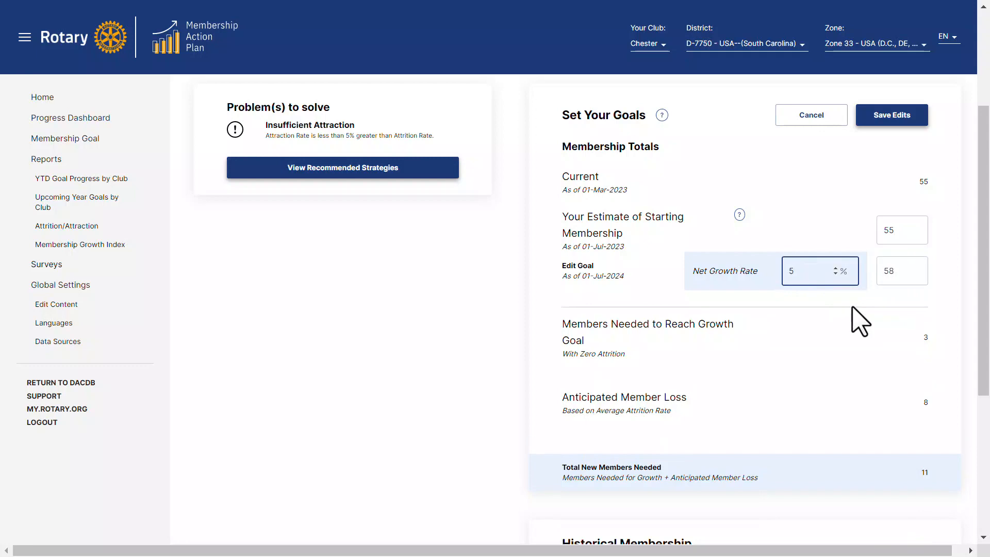
# Review the new members needed to reach Chester's 2023-24 goal and save the membership goal edits
pyautogui.scroll(-2, 820, 308)
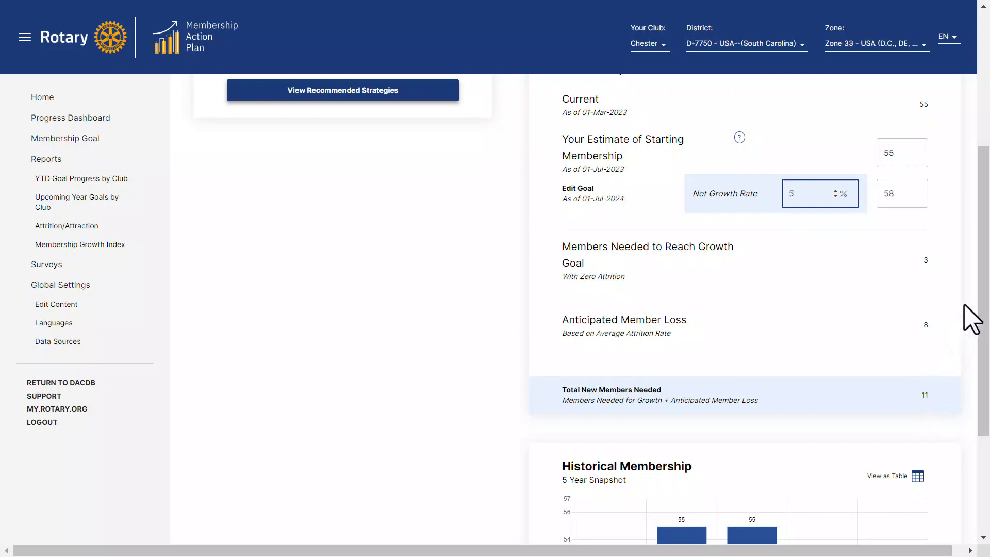
pyautogui.scroll(2, 983, 242)
pyautogui.scroll(2, 970, 185)
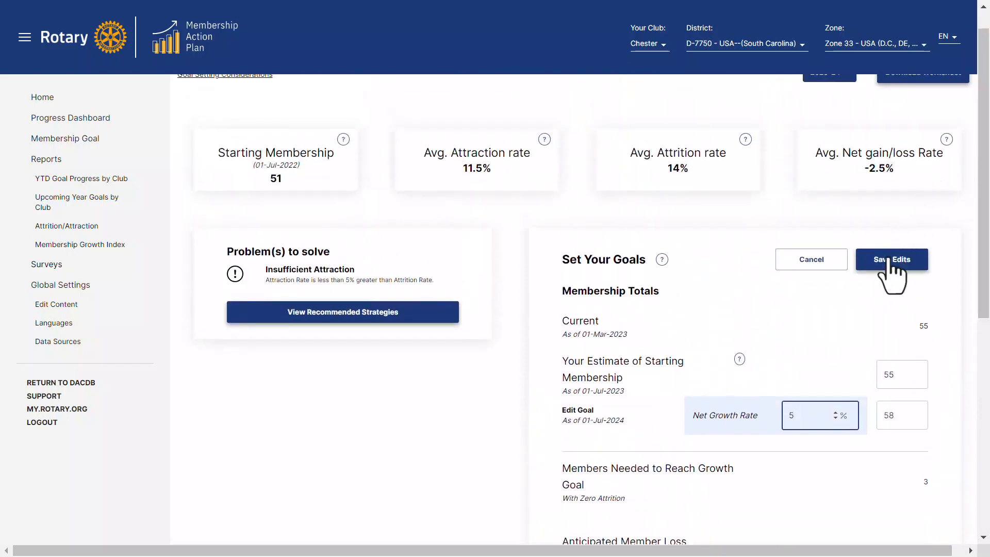
pyautogui.click(888, 262)
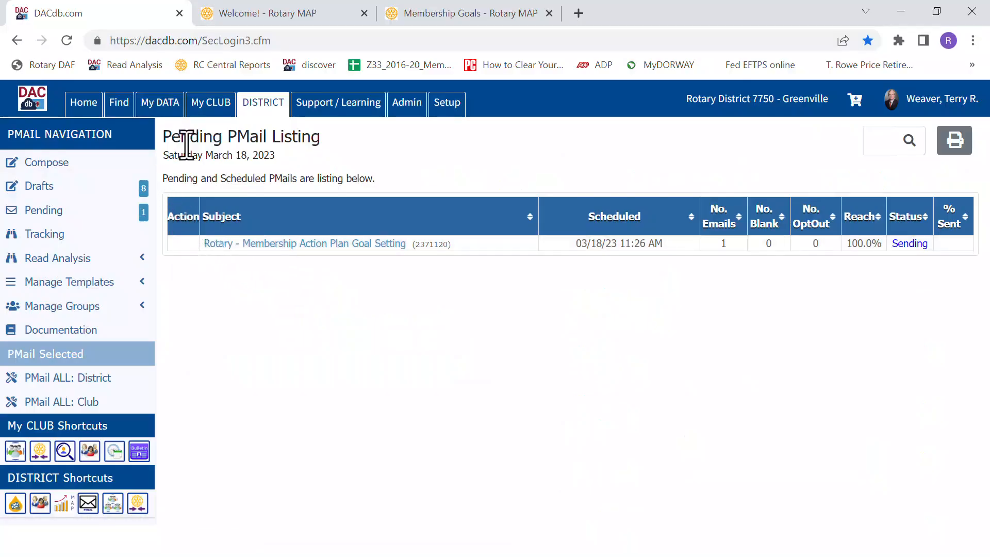
# Switch to DACdb and open the Club Presidents-elect committee from the district committee listing for 2022-23
pyautogui.click(263, 103)
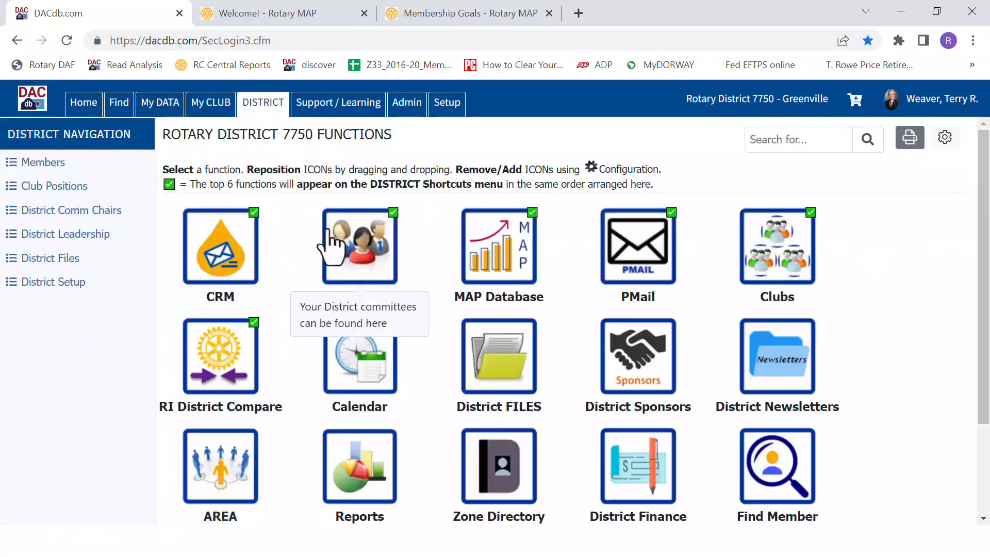
pyautogui.click(343, 256)
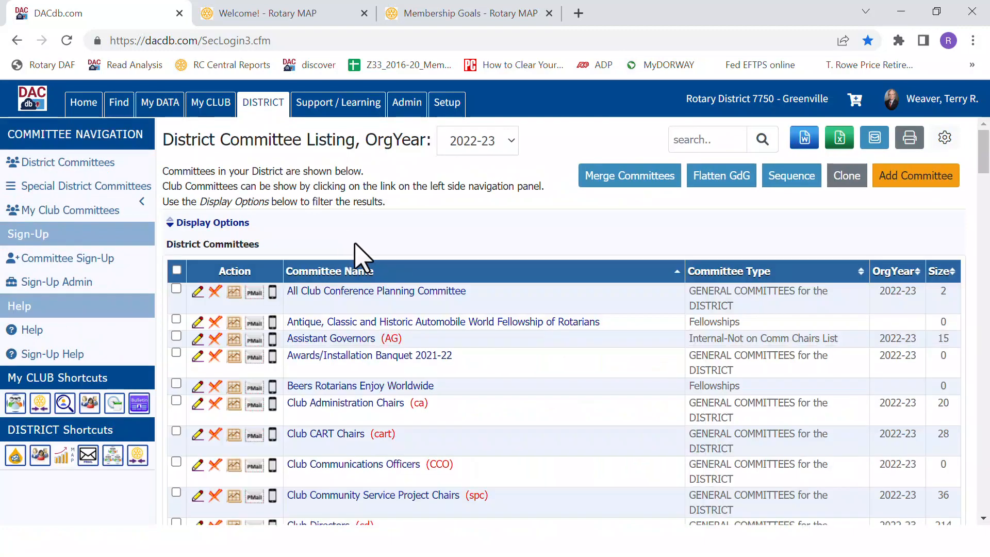
pyautogui.scroll(-4, 356, 258)
pyautogui.scroll(-1, 361, 261)
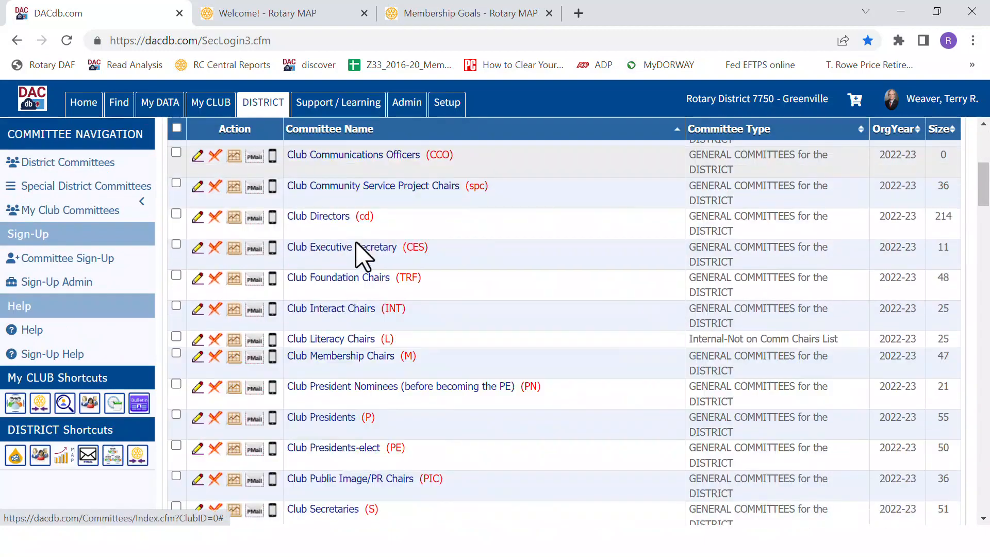
pyautogui.click(338, 449)
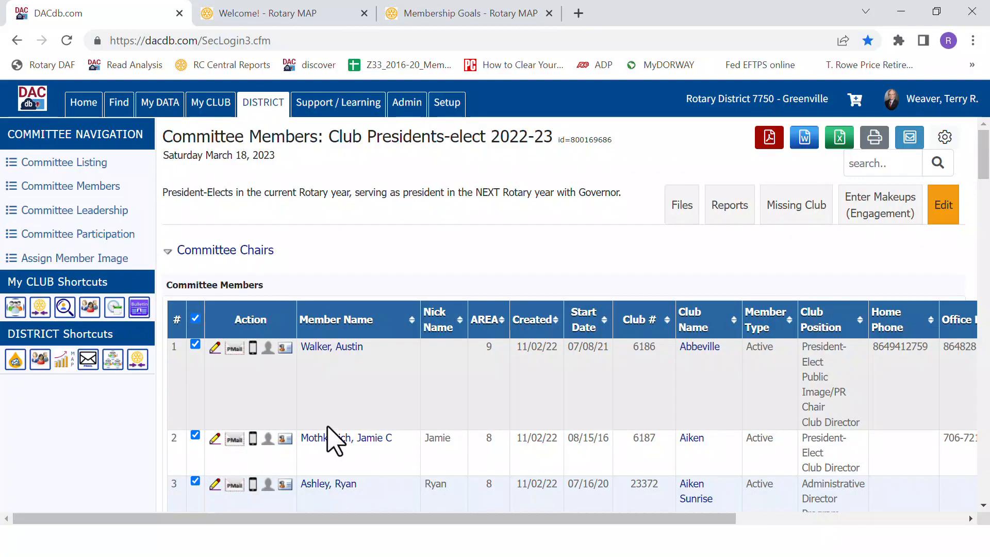
# Select all members of the Club Presidents-elect committee and start a personalized mail to them
pyautogui.click(195, 318)
pyautogui.click(195, 344)
pyautogui.click(195, 435)
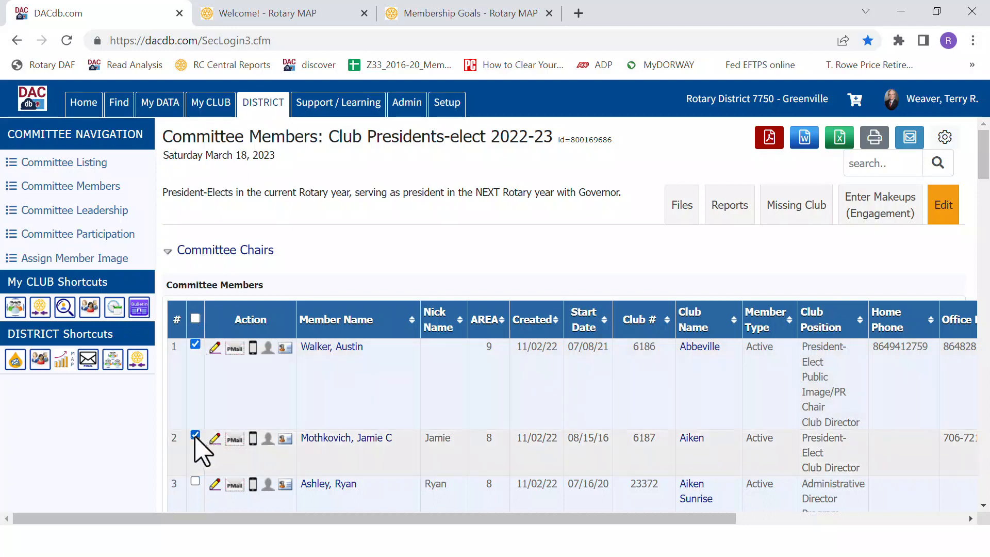
pyautogui.click(195, 318)
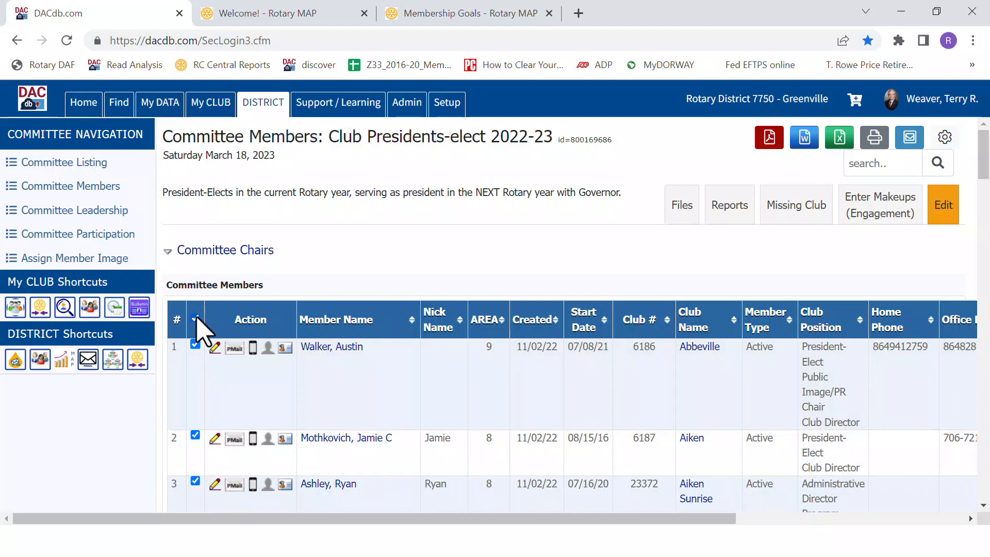
pyautogui.click(911, 139)
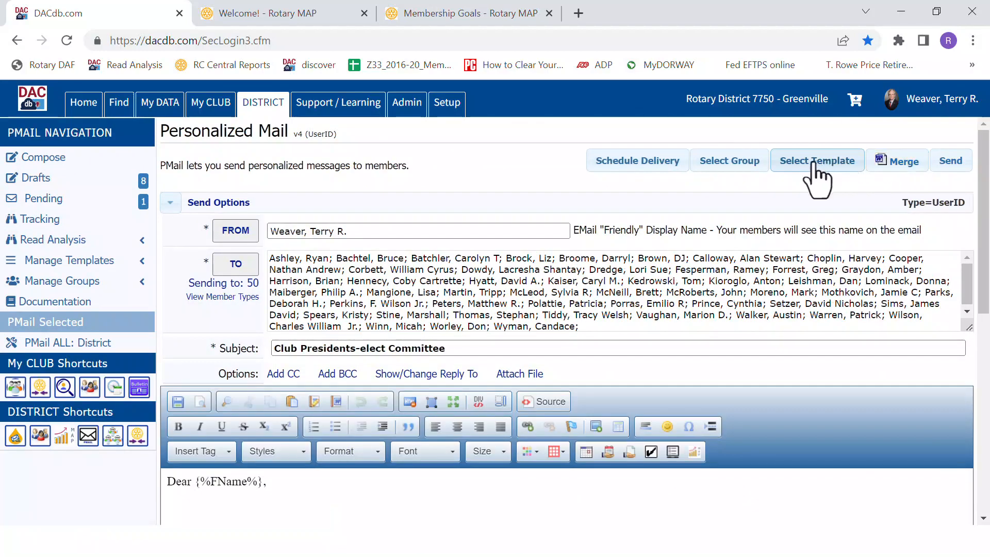
# Apply the District template "Goal Setting to PEs.htm" to the personalized mail and review the message body
pyautogui.click(816, 162)
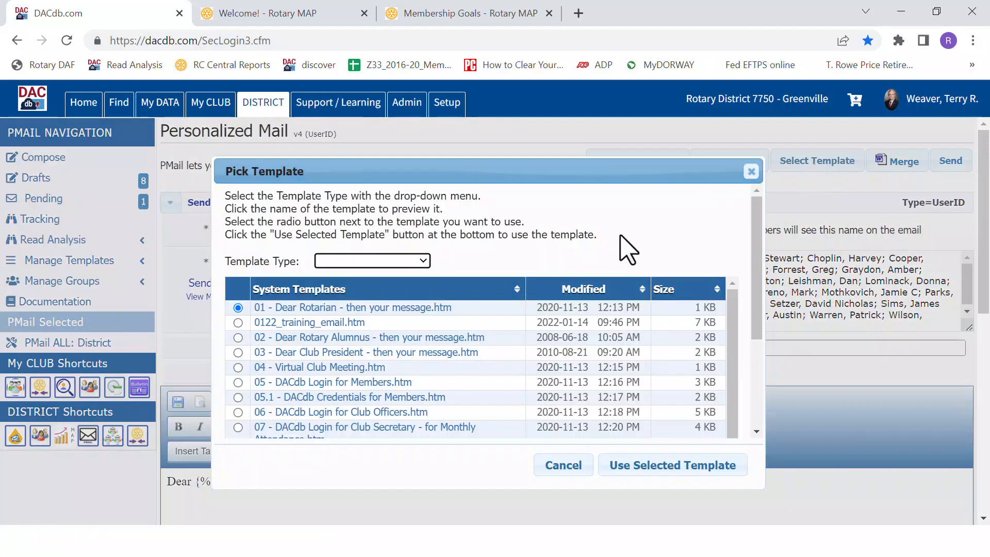
pyautogui.click(423, 261)
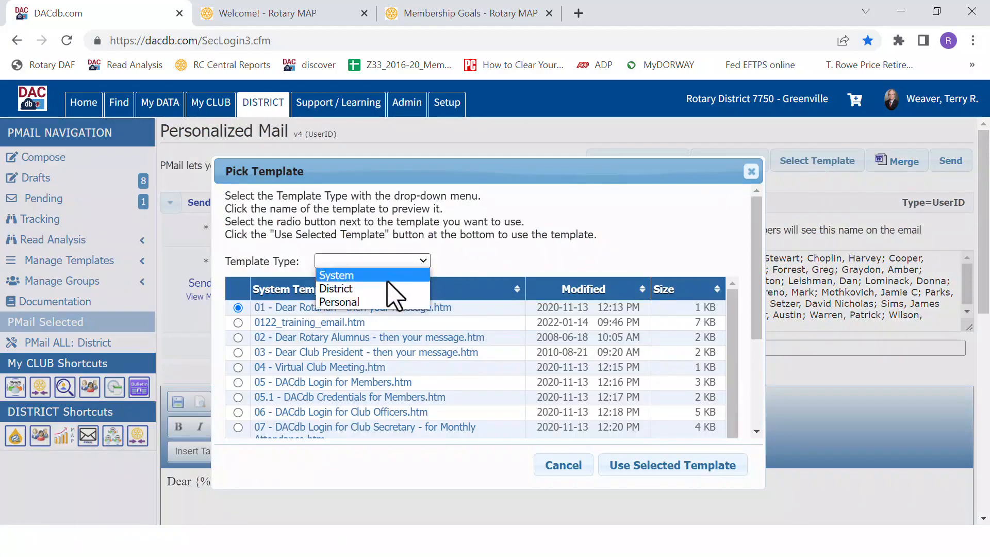
pyautogui.click(408, 289)
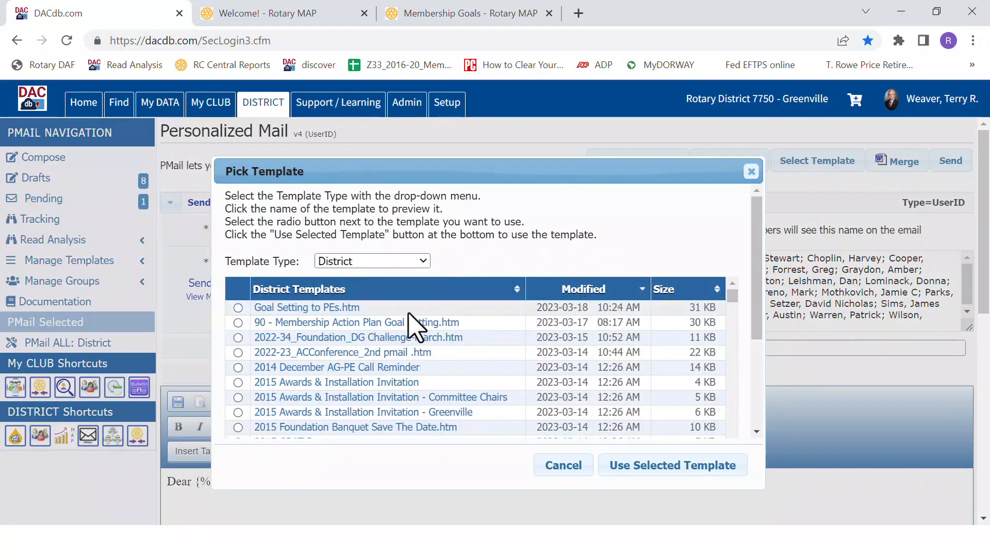
pyautogui.click(238, 308)
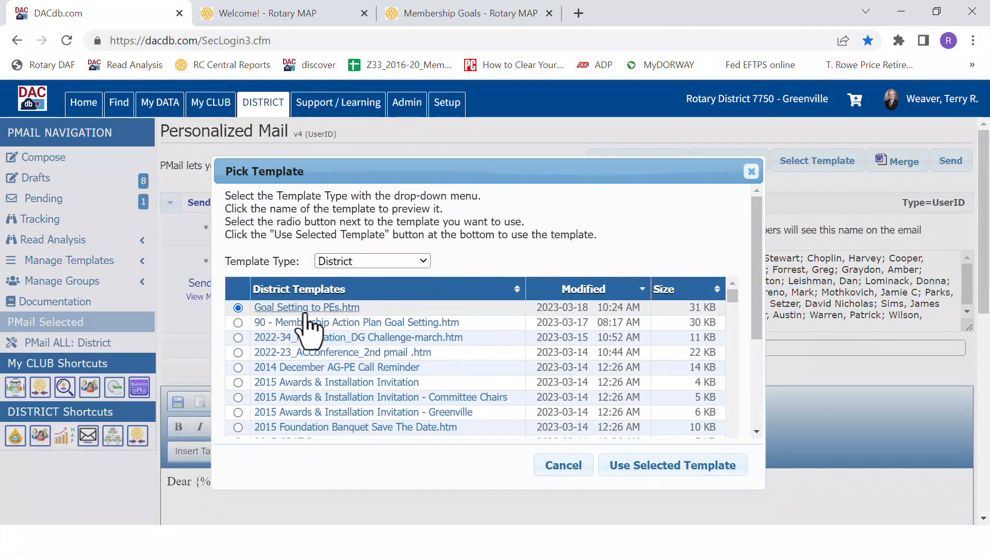
pyautogui.click(656, 467)
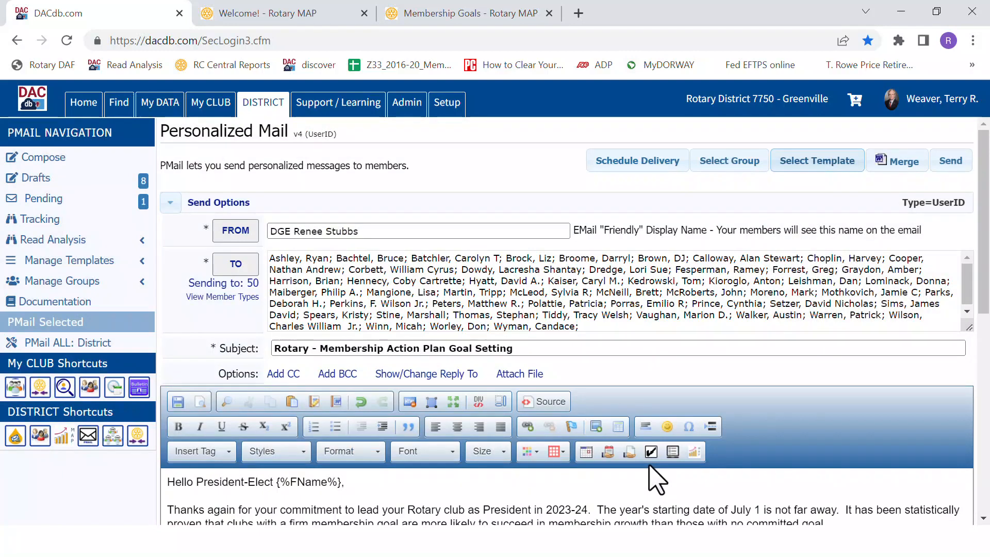
pyautogui.scroll(-3, 639, 456)
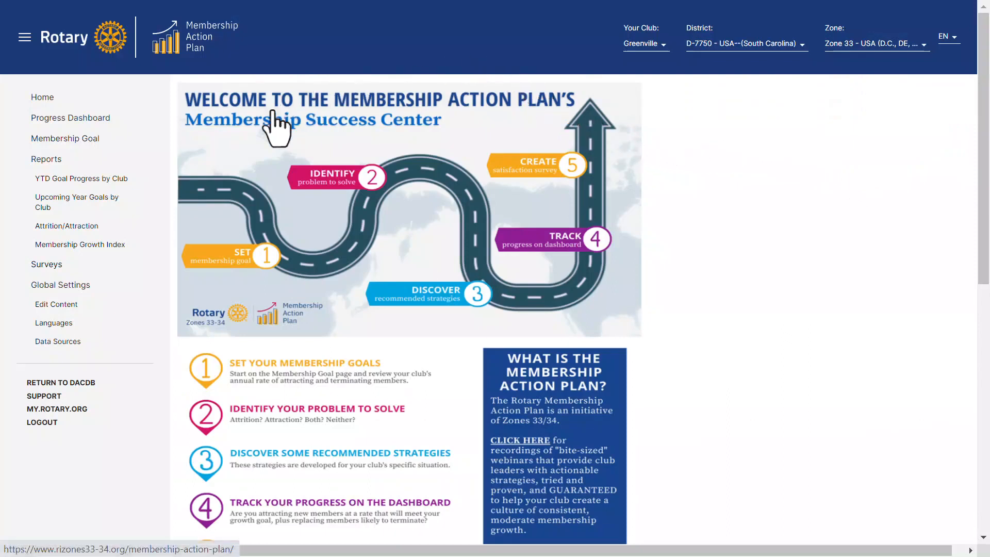
# On the Membership Action Plan site, open the Upcoming Year Goals by Club report, sort by highest Net Growth Goal % and show clubs with no membership goals
pyautogui.click(39, 206)
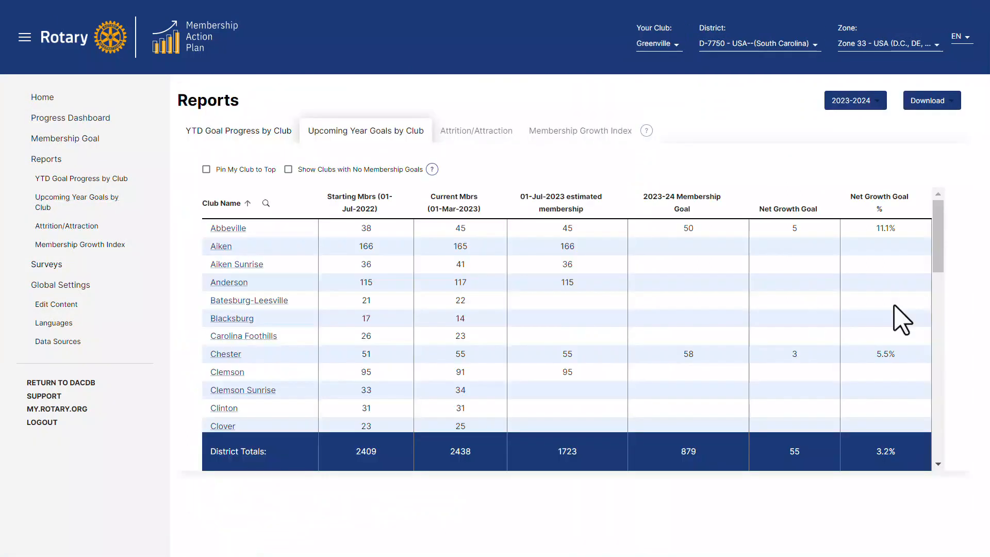
pyautogui.click(879, 207)
pyautogui.click(879, 214)
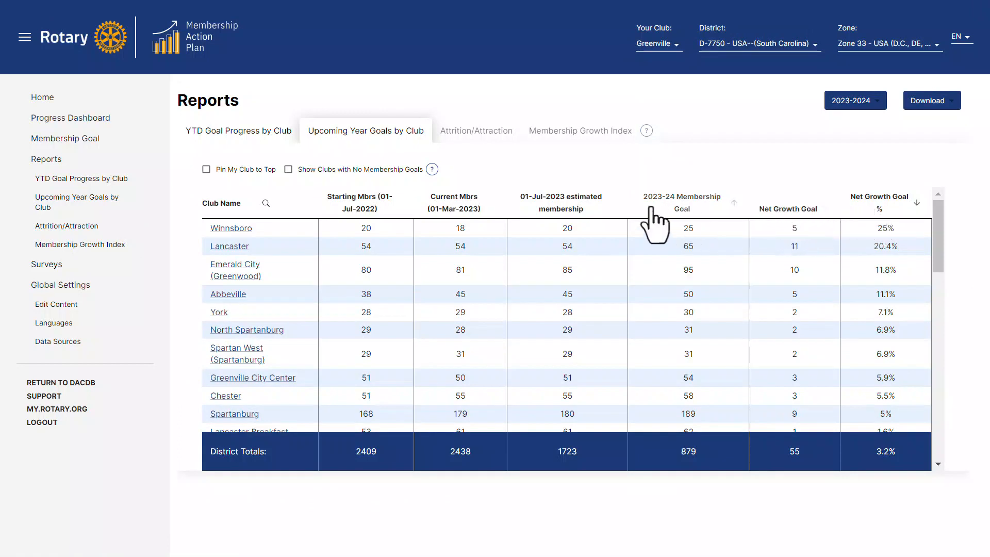
pyautogui.click(288, 170)
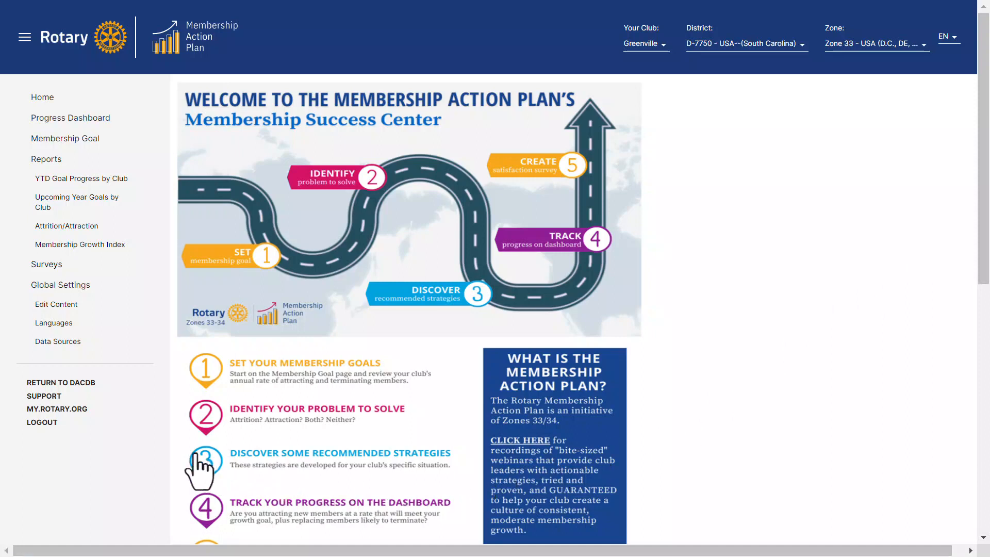
# Open a support request email from the Membership Action Plan site and minimize the unsent message
pyautogui.click(47, 398)
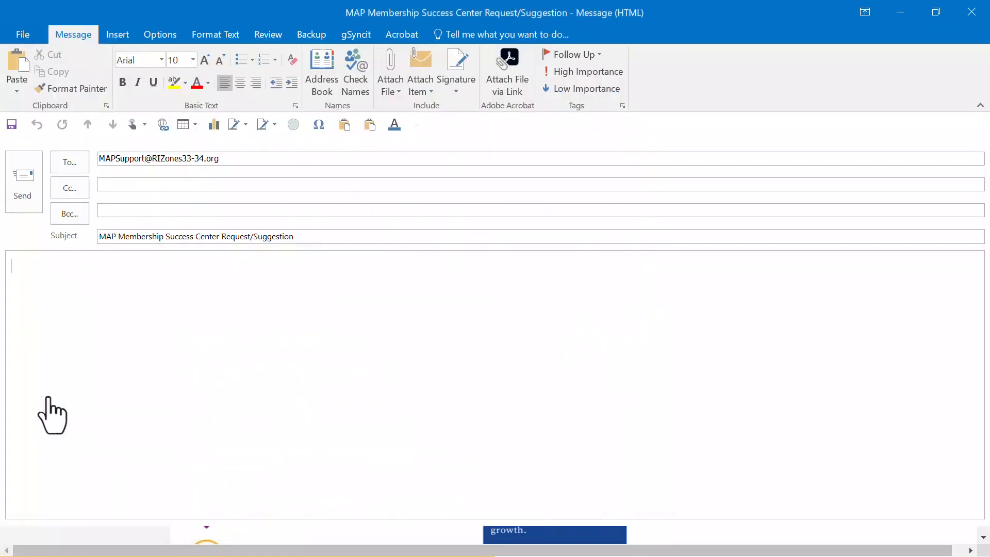
pyautogui.click(900, 13)
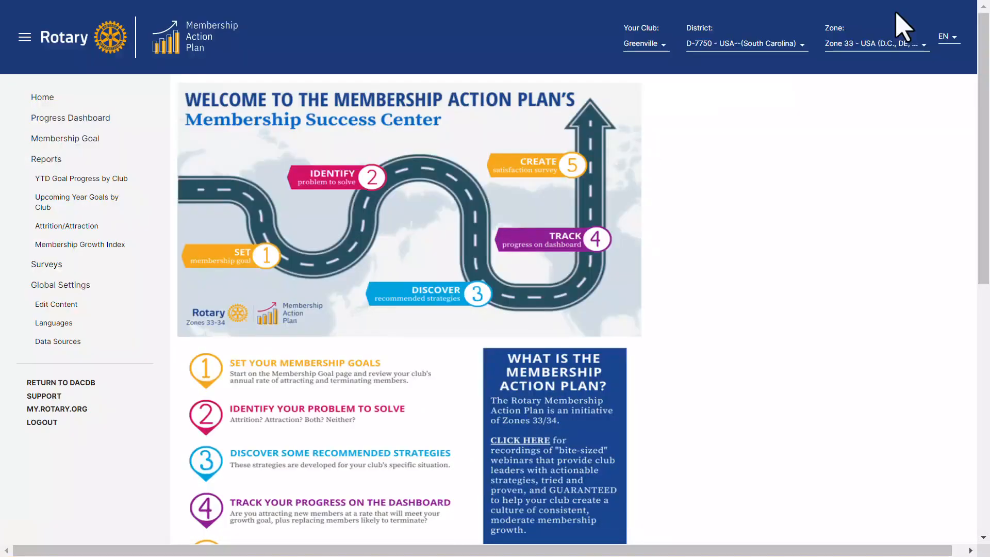